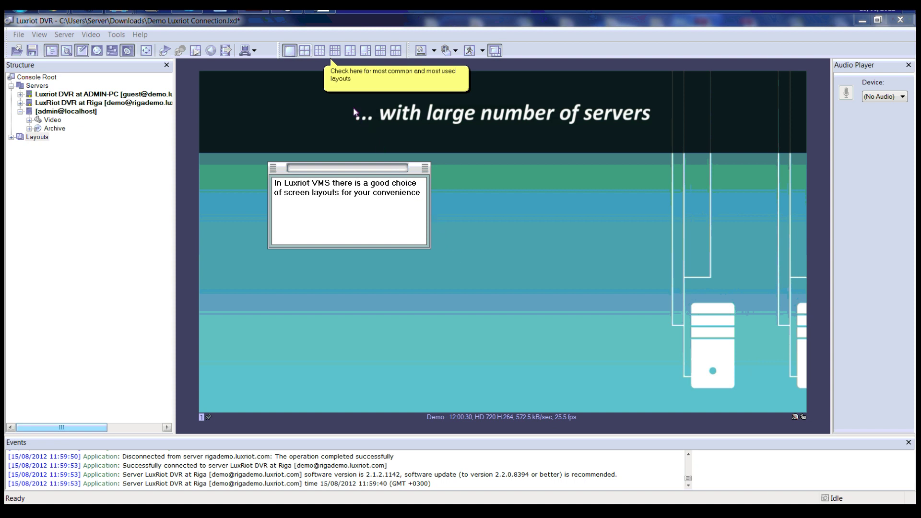
Step: Change the live view from a 2x2 grid to the 1+5 layout: one large tile, five small
left_click(305, 51)
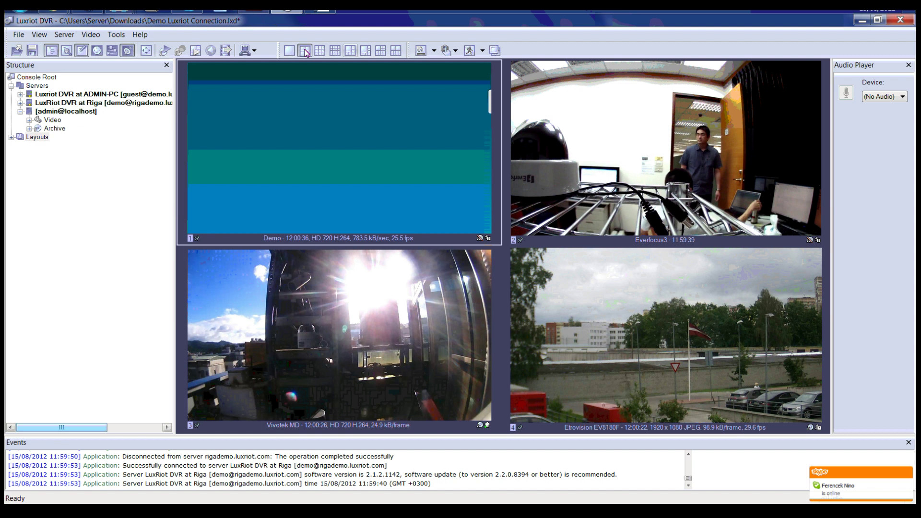
left_click(350, 51)
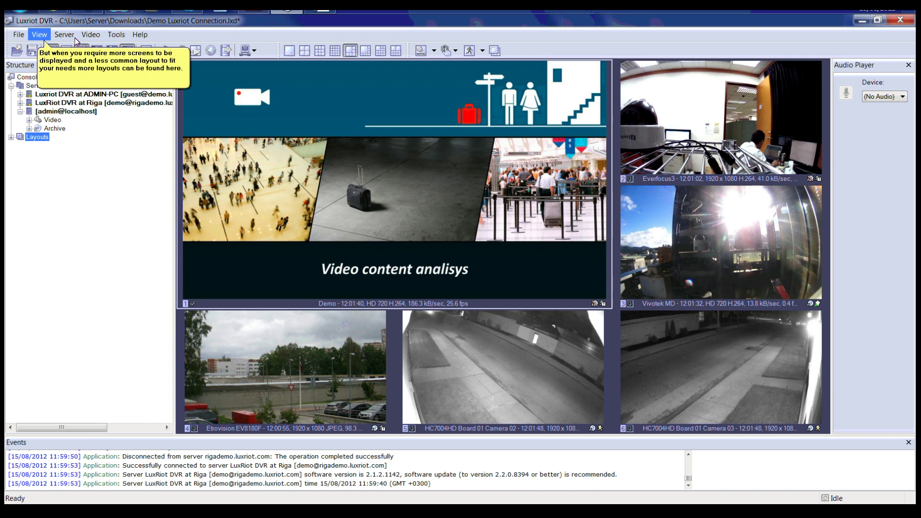
Step: Browse the View menu's available screen arrangements
left_click(43, 39)
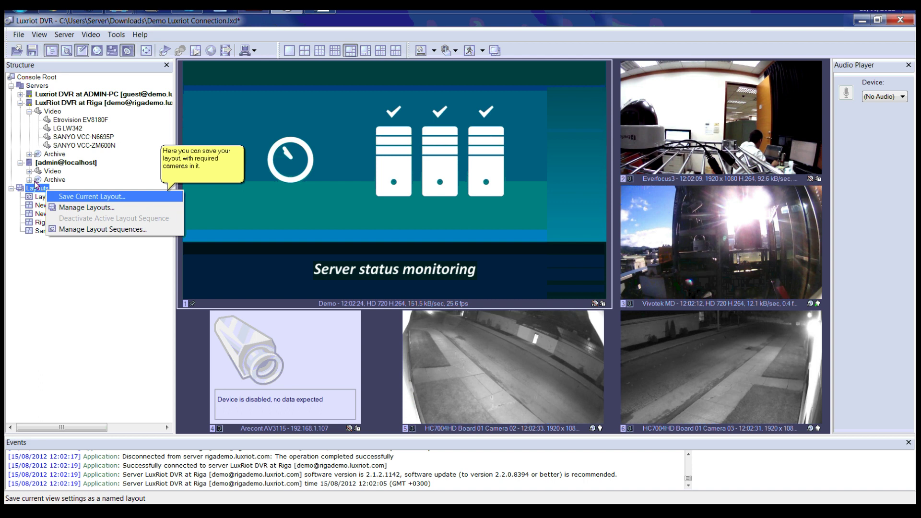
Step: Close the layout menu and select the Layout Sequences entry in the Structure tree
left_click(36, 196)
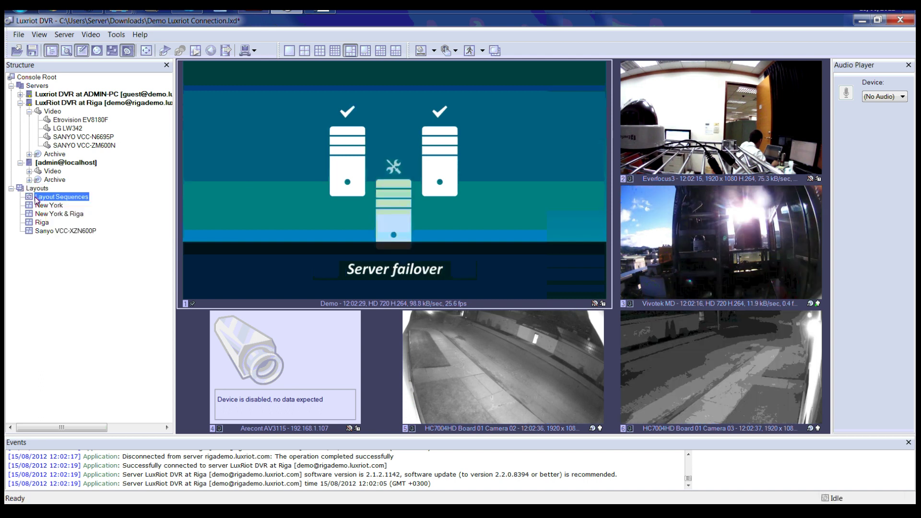
Step: Open Manage Layout Sequences from the Layout Sequences context menu
right_click(51, 199)
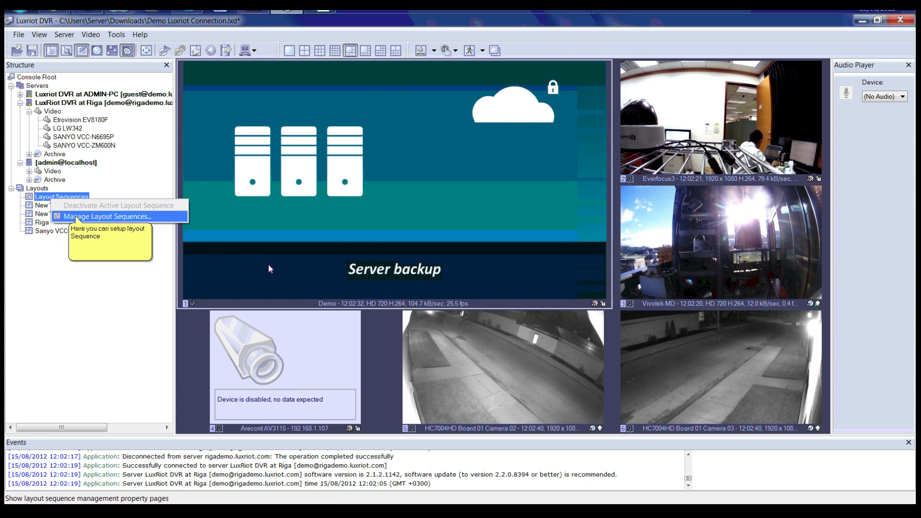
key("Return")
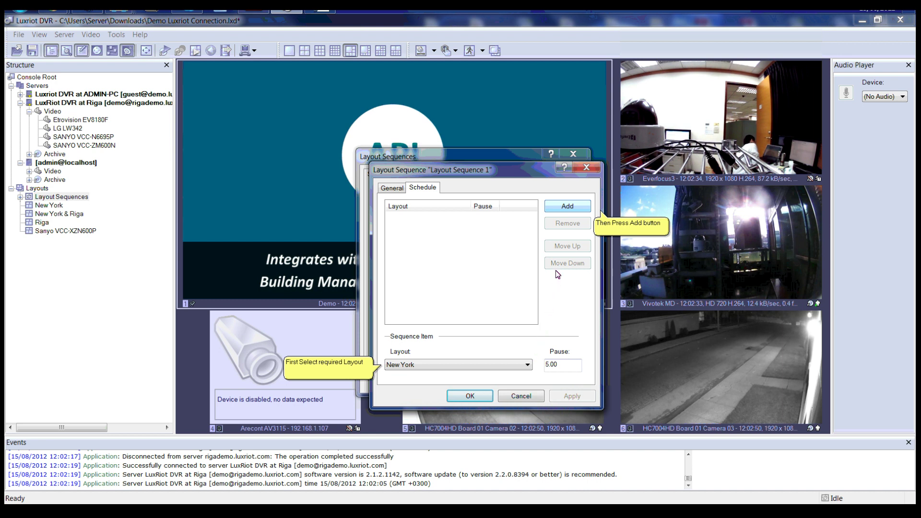
Step: Schedule New York, Riga, then New York & Riga in Layout Sequence 1, each pausing 5 seconds
left_click(566, 206)
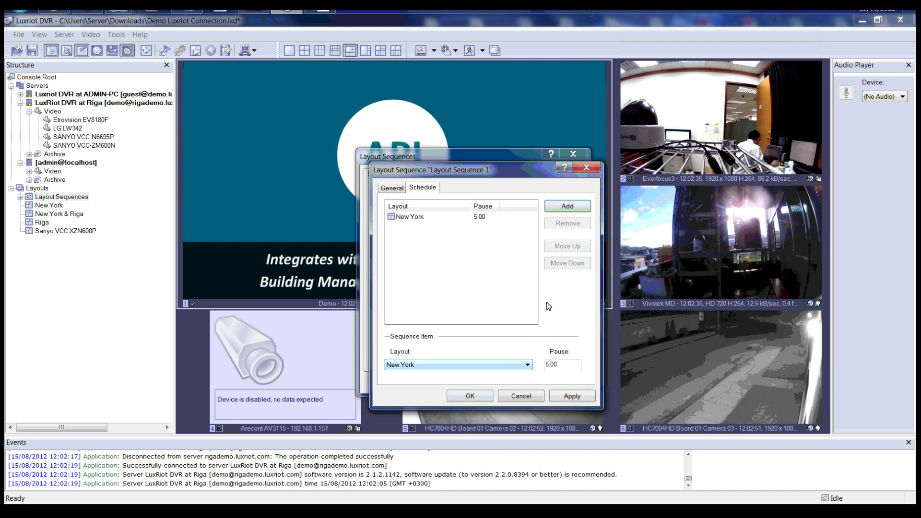
left_click(528, 365)
left_click(463, 390)
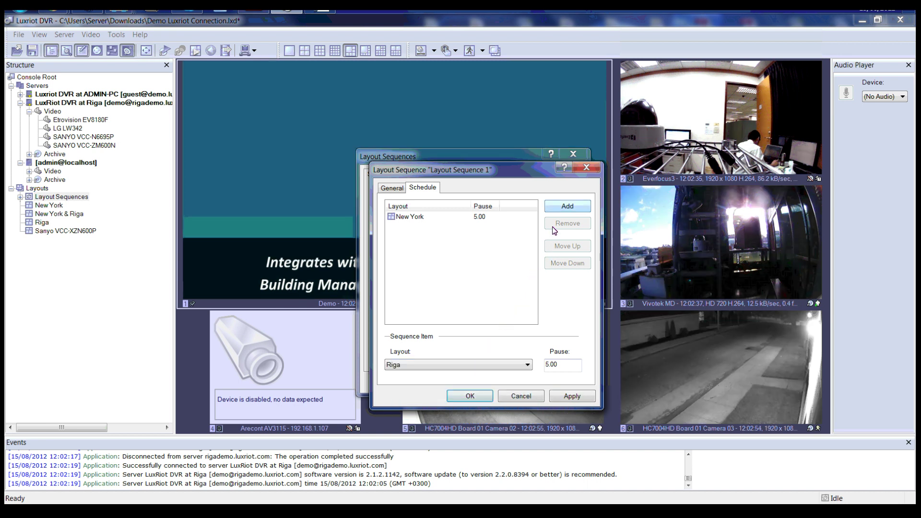
left_click(565, 208)
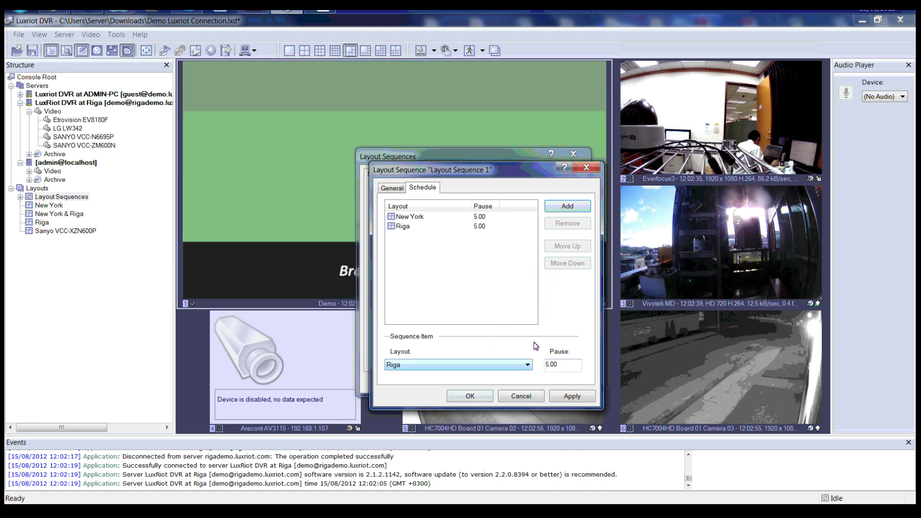
left_click(526, 366)
left_click(441, 383)
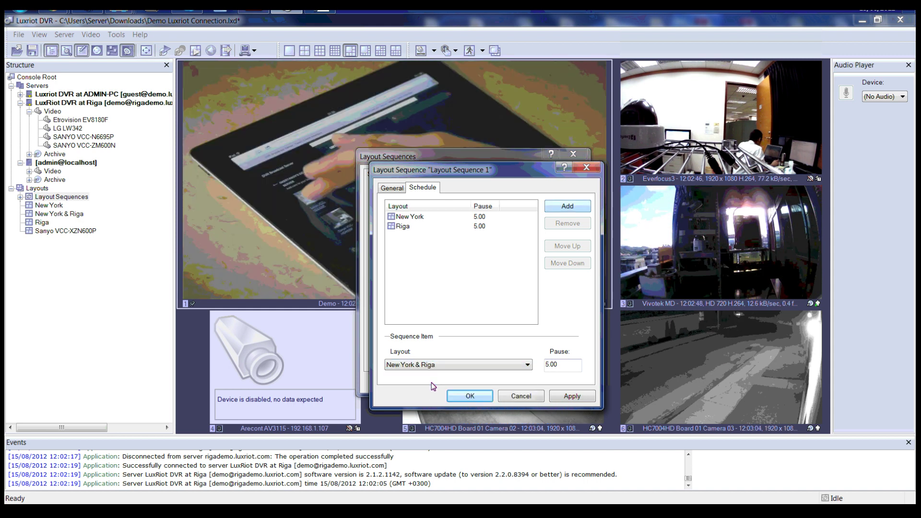
left_click(560, 207)
left_click(481, 236)
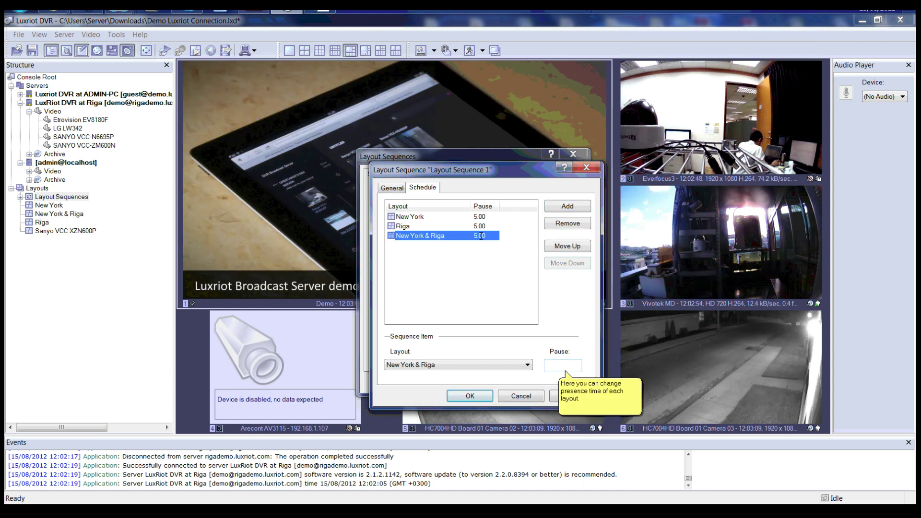
Step: Set New York & Riga's pause to 15 and move it up above Riga
type("15")
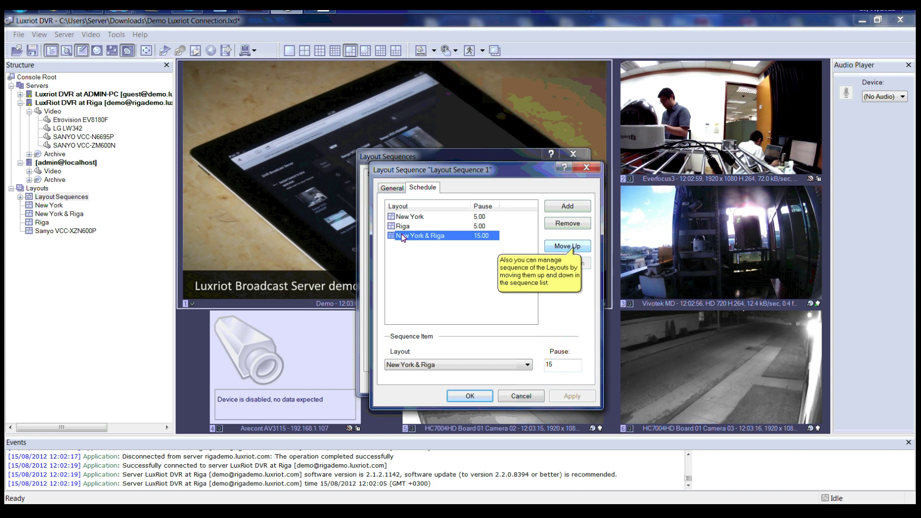
left_click(546, 246)
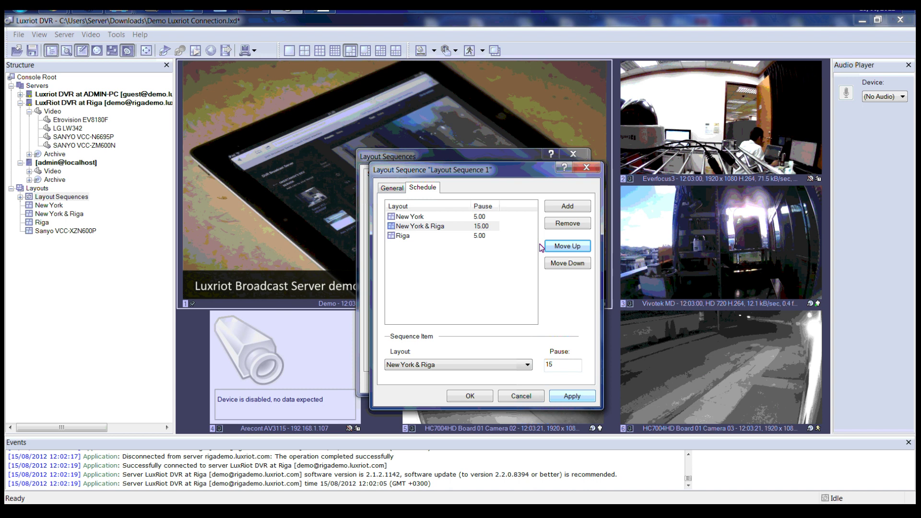
Step: Set Layout Sequence 1's Startup option to Not a startup sequence and save it with OK
left_click(392, 187)
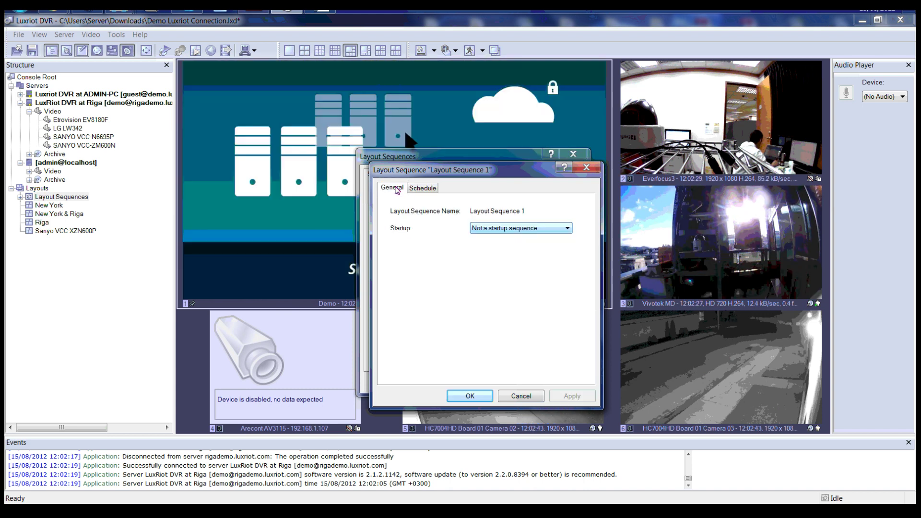
left_click(569, 228)
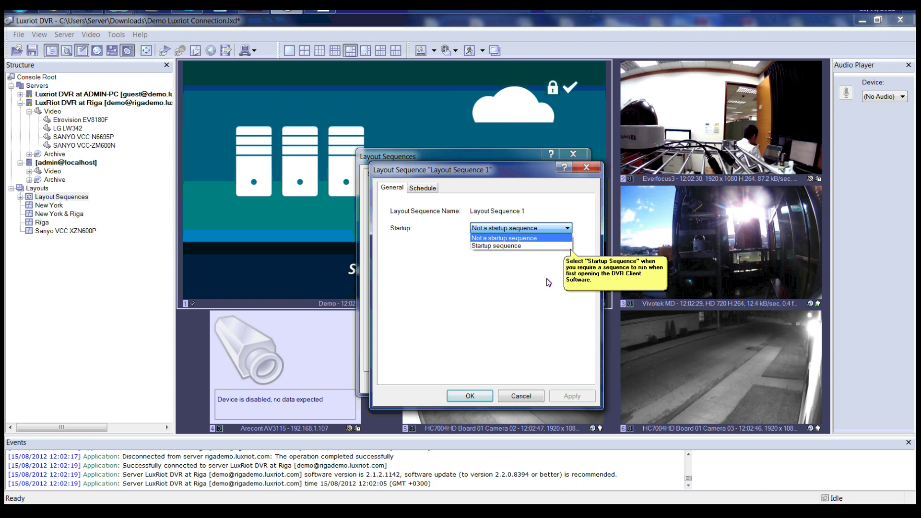
left_click(476, 392)
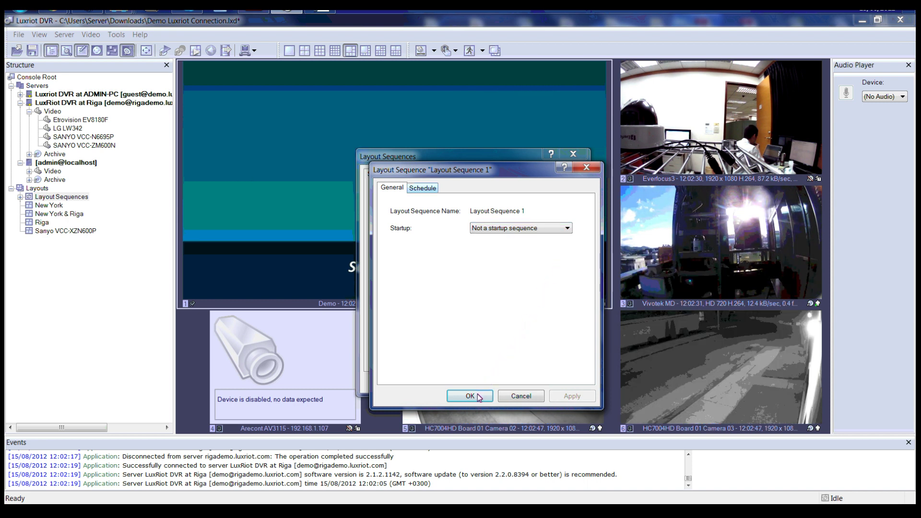
left_click(477, 393)
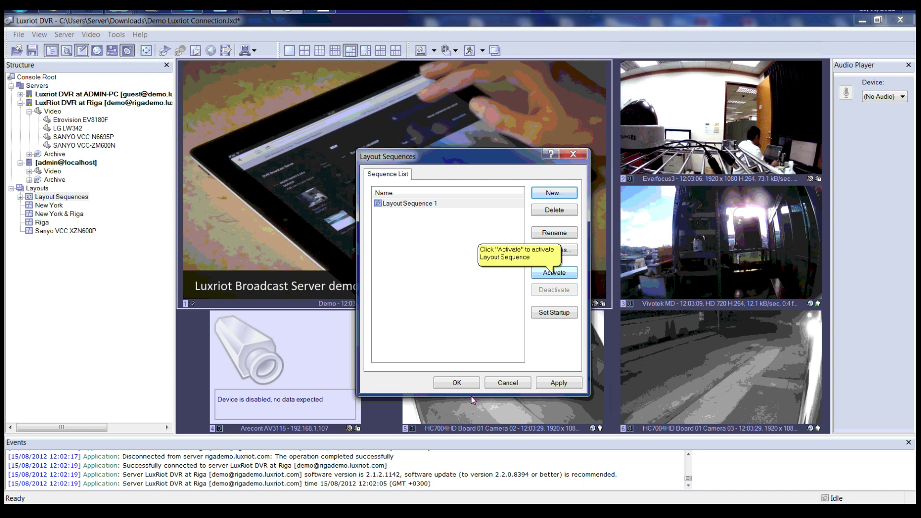
Step: Activate Layout Sequence 1 and apply so the live view starts cycling
left_click(554, 277)
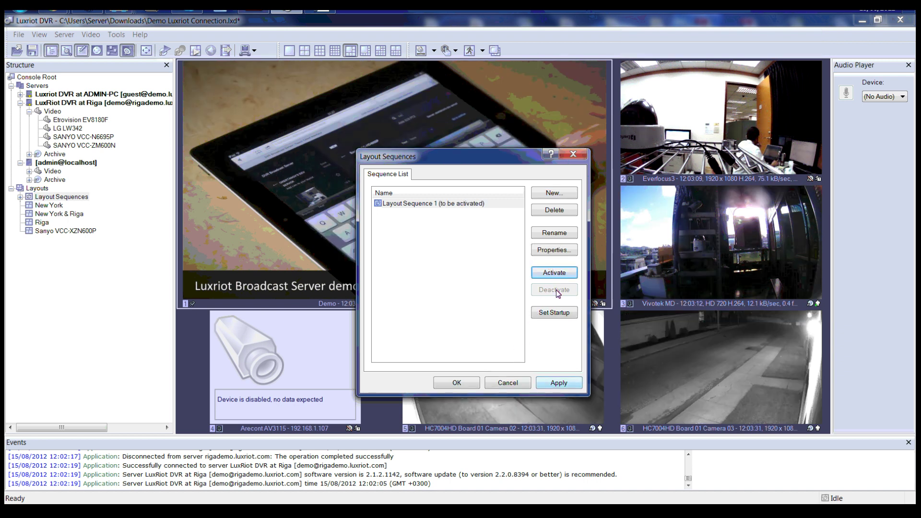
left_click(559, 383)
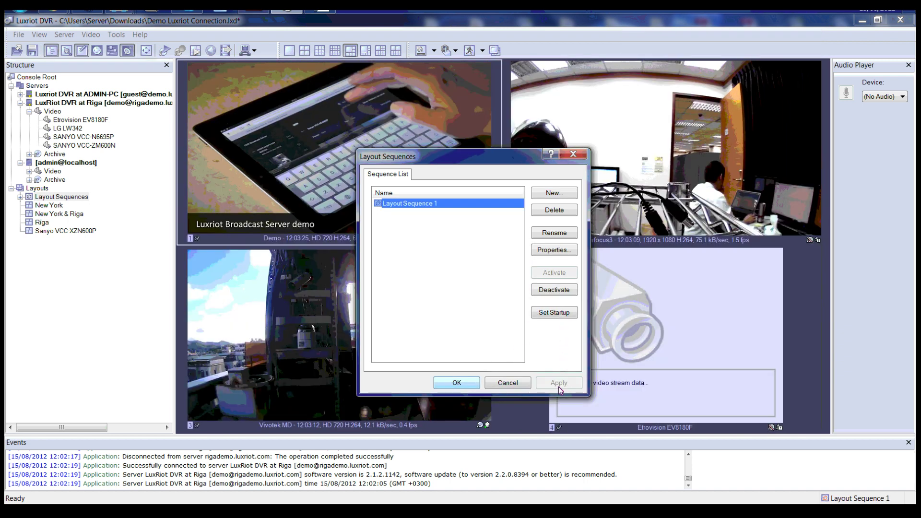